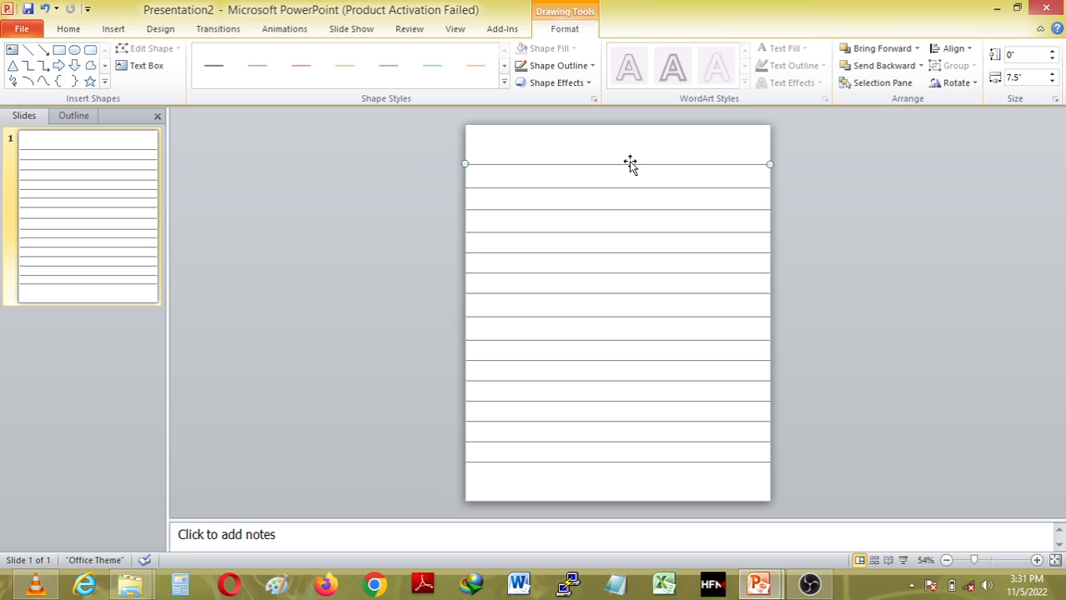
Move the bottom, middle and top ruled lines lower to widen the blank header band.
left_click_drag(630, 164, 630, 167)
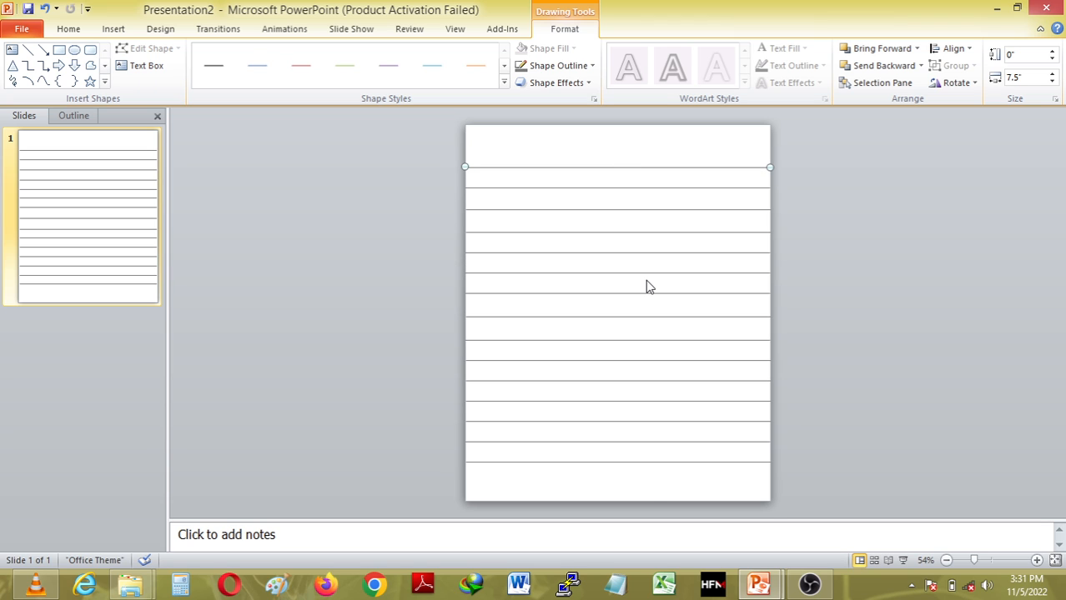
left_click(644, 492)
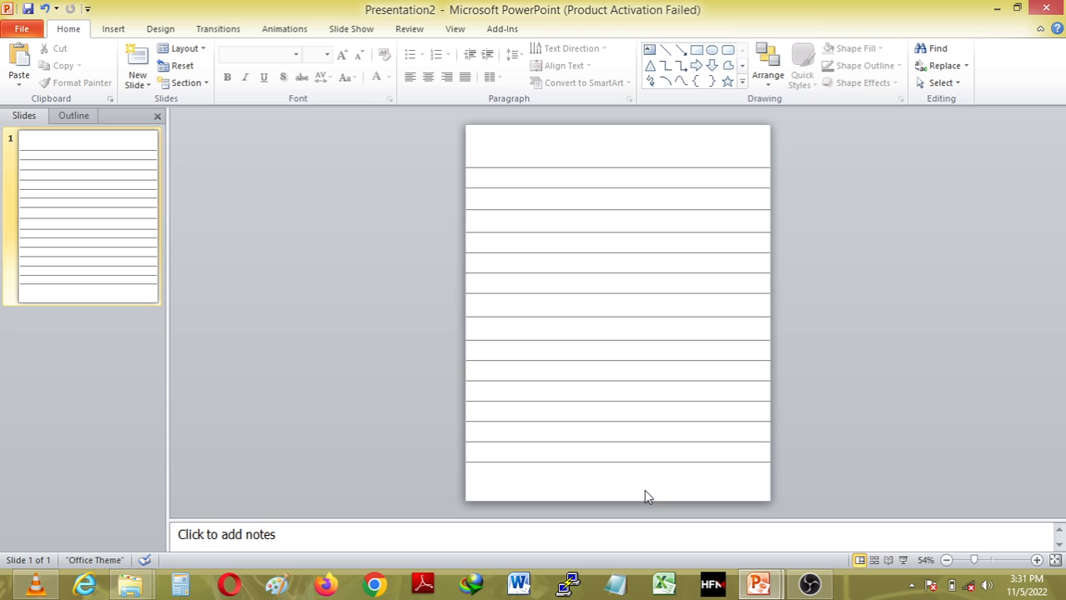
mouse_move(634, 464)
left_mouse_down()
mouse_move(635, 481)
mouse_move(602, 198)
mouse_move(609, 180)
left_mouse_up()
left_click(620, 384)
left_click(609, 168)
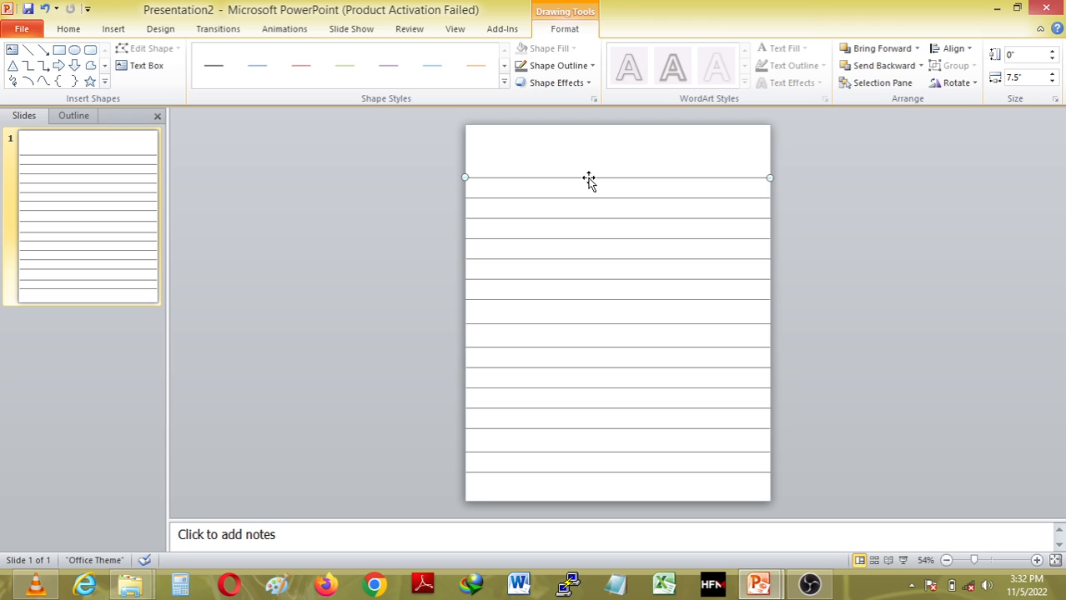
Select all fifteen ruled lines and Distribute Vertically to space them evenly.
key("ctrl+a")
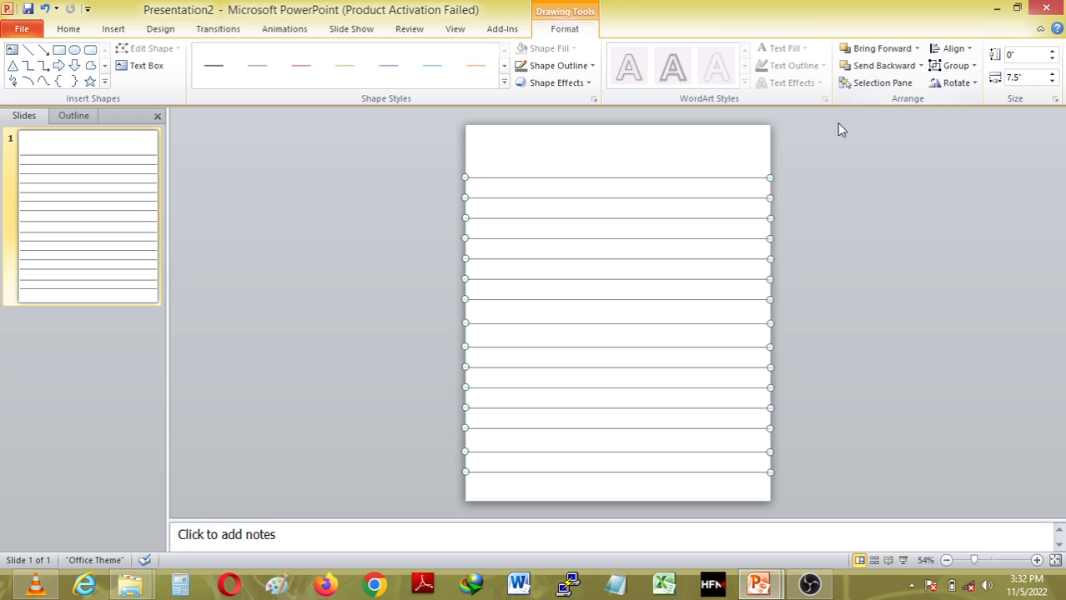
left_click(326, 31)
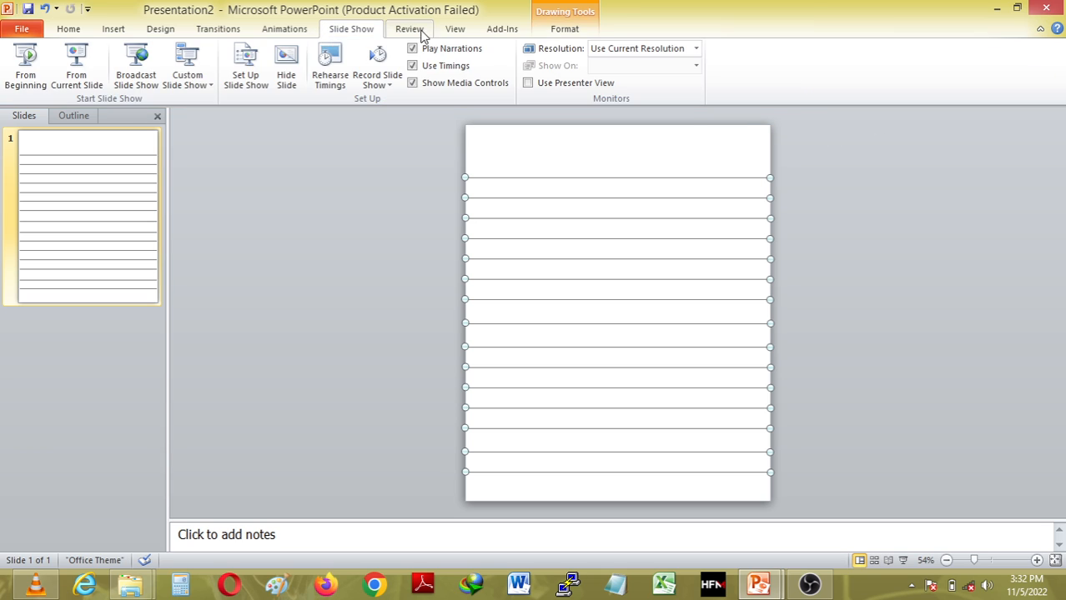
left_click(421, 31)
left_click(445, 32)
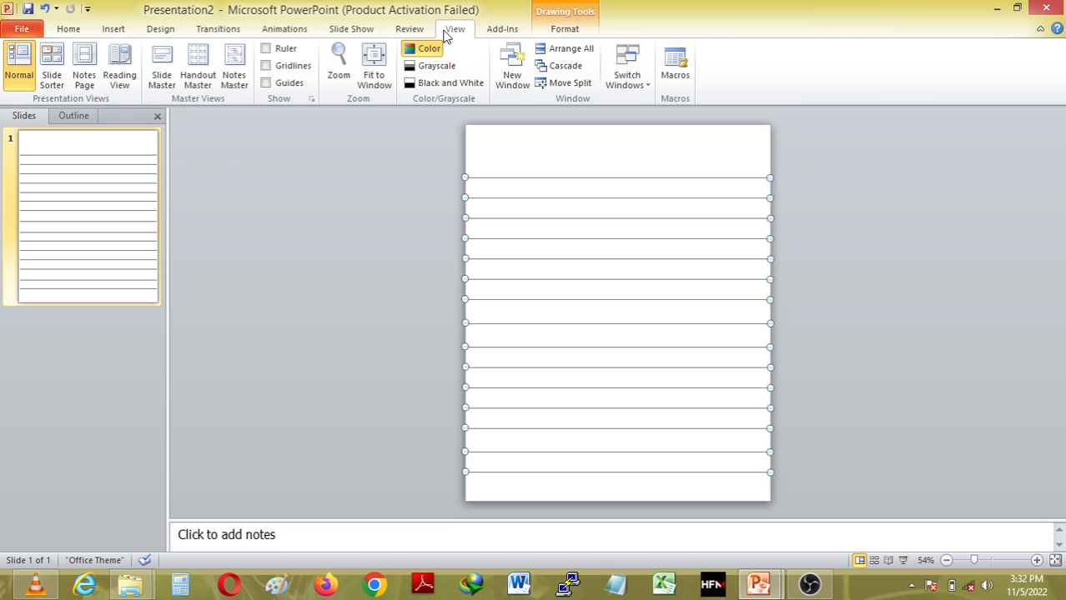
left_click(500, 32)
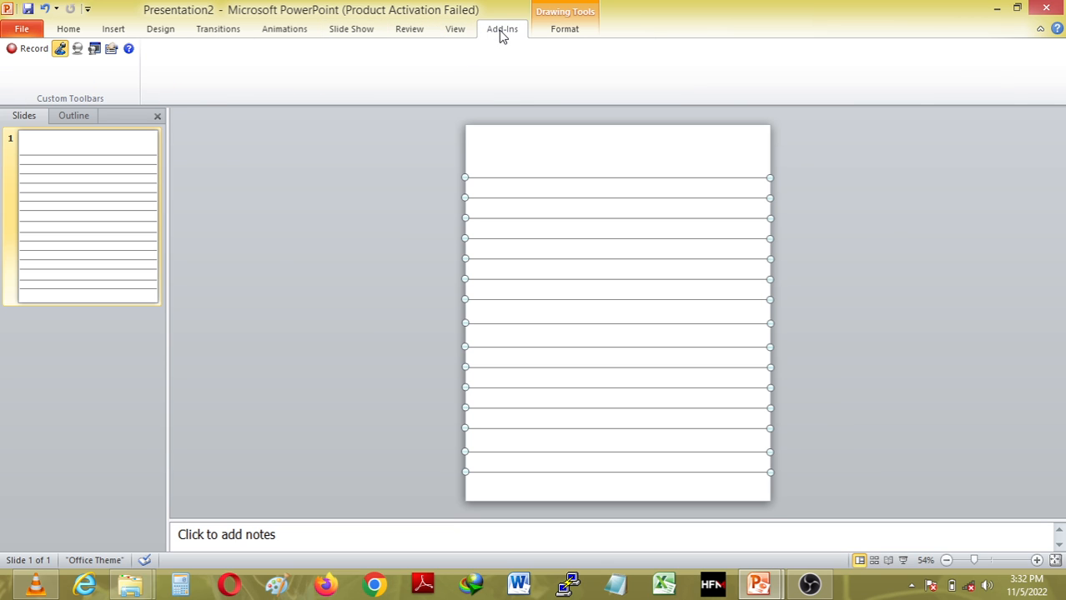
left_click(564, 31)
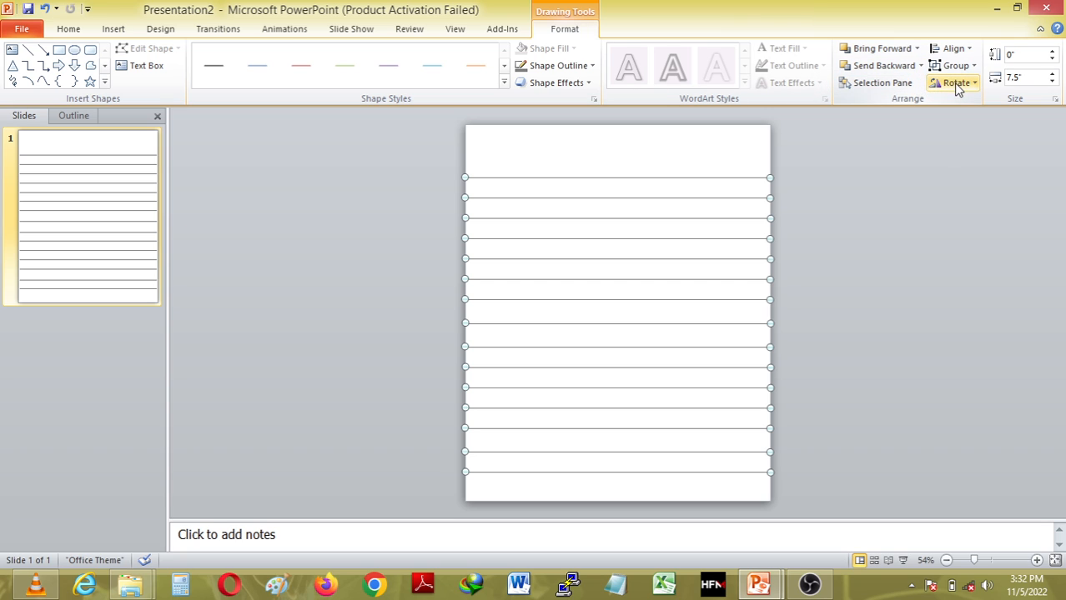
left_click(970, 52)
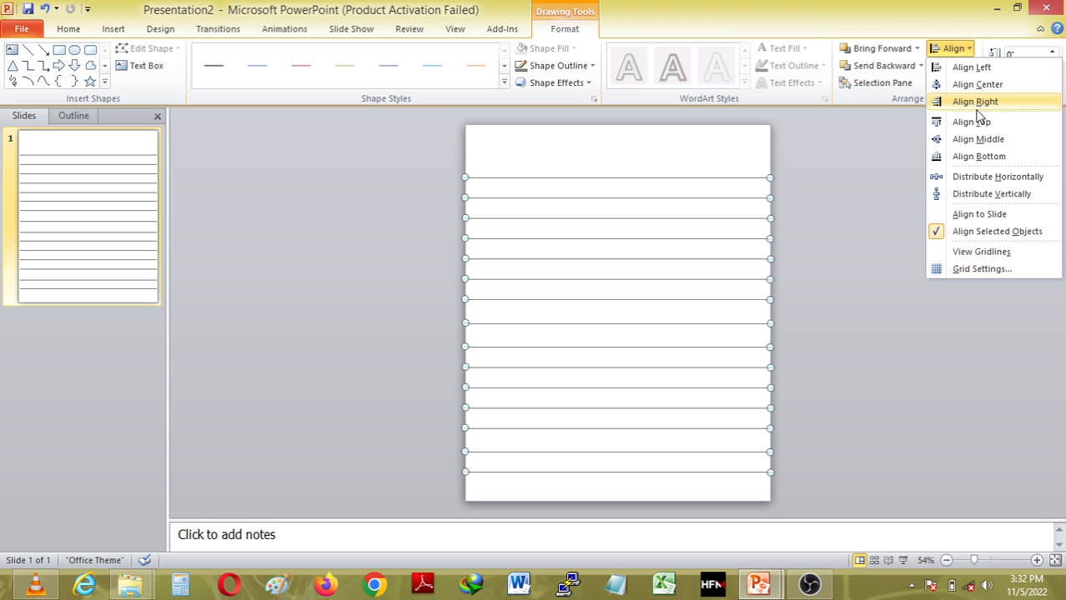
left_click(968, 197)
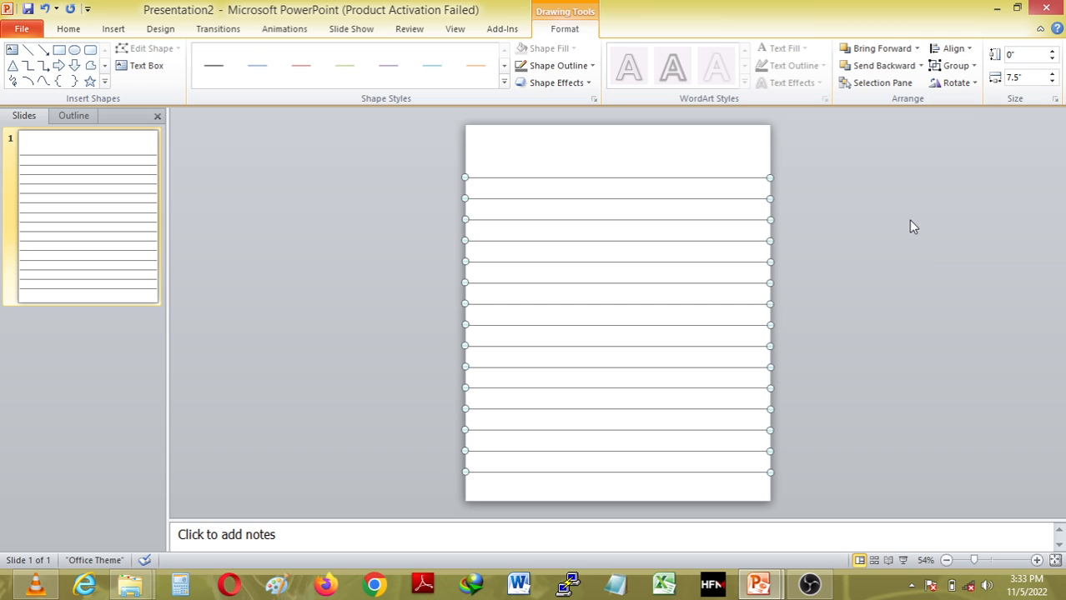
left_click(892, 232)
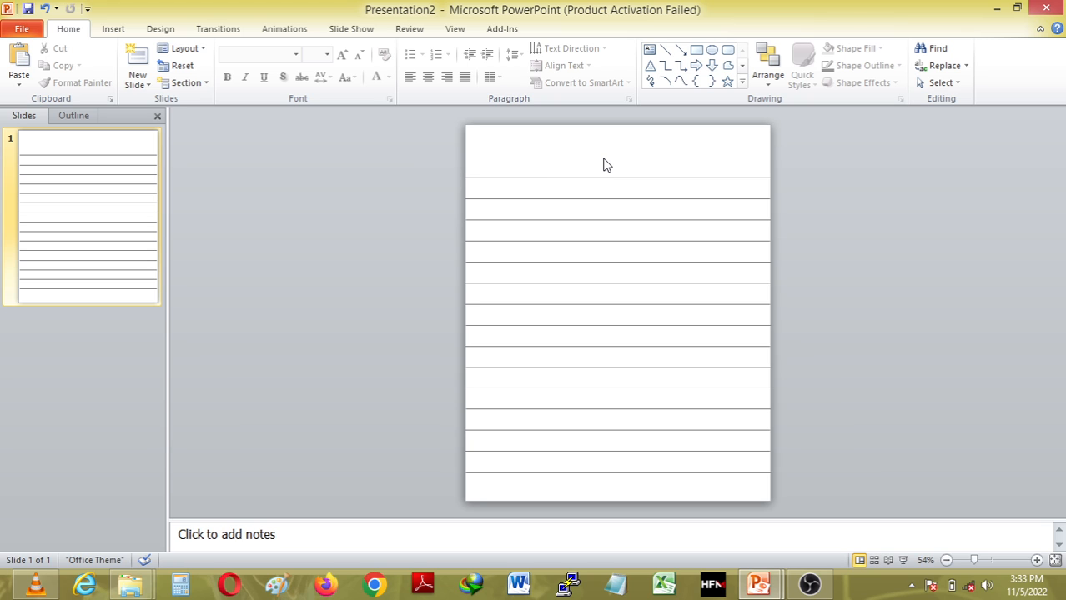
Duplicate lined slide 1 three times with Ctrl+D.
left_click(104, 142)
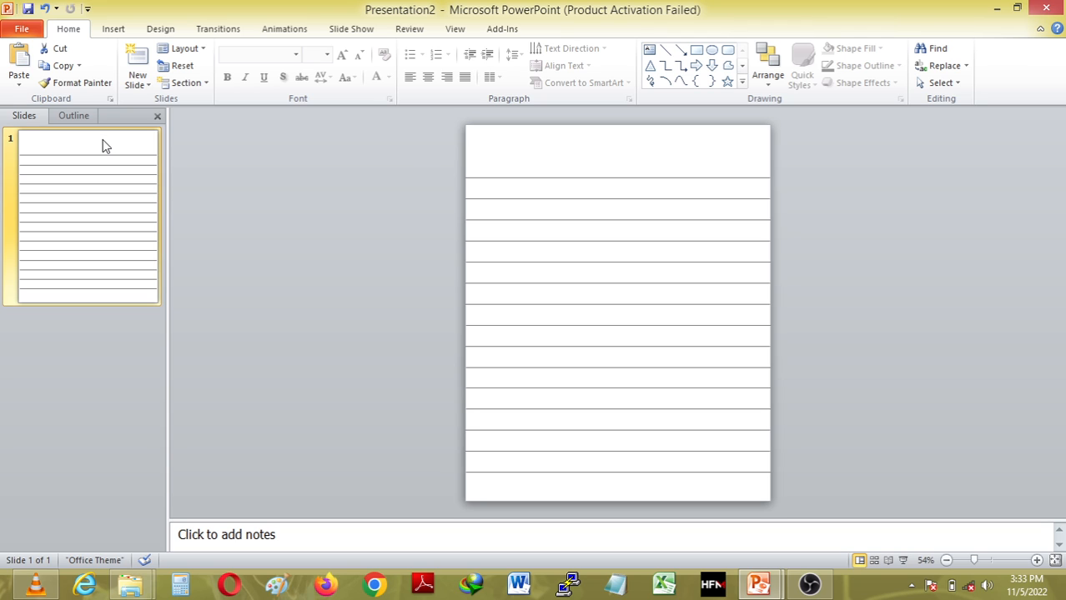
key("ctrl+d")
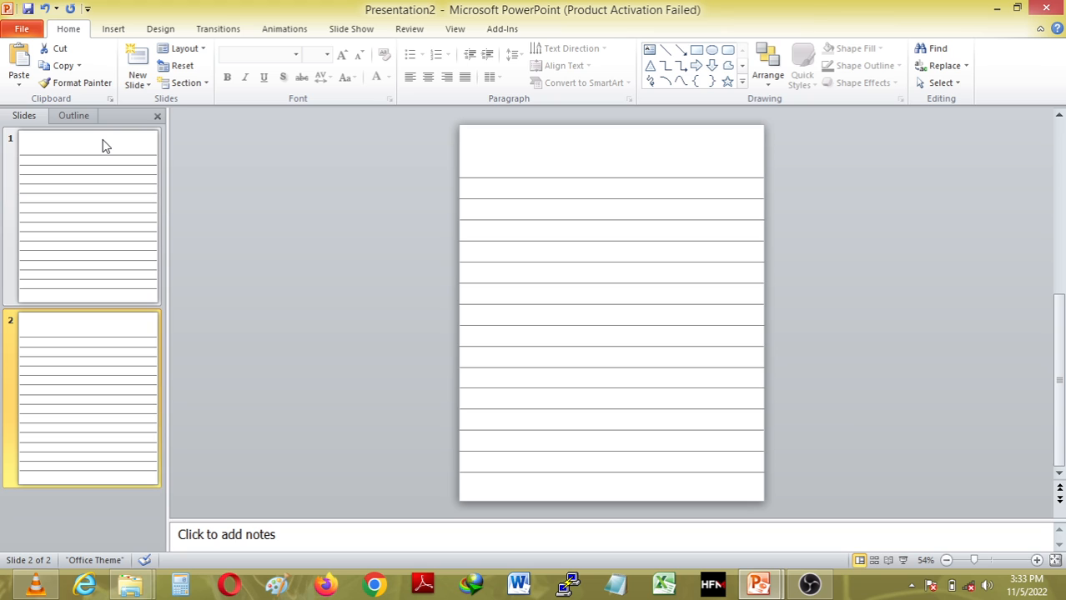
key("ctrl+d")
key("ctrl+d")
key("ctrl+d")
key("ctrl+d")
key("ctrl+d")
key("ctrl+d")
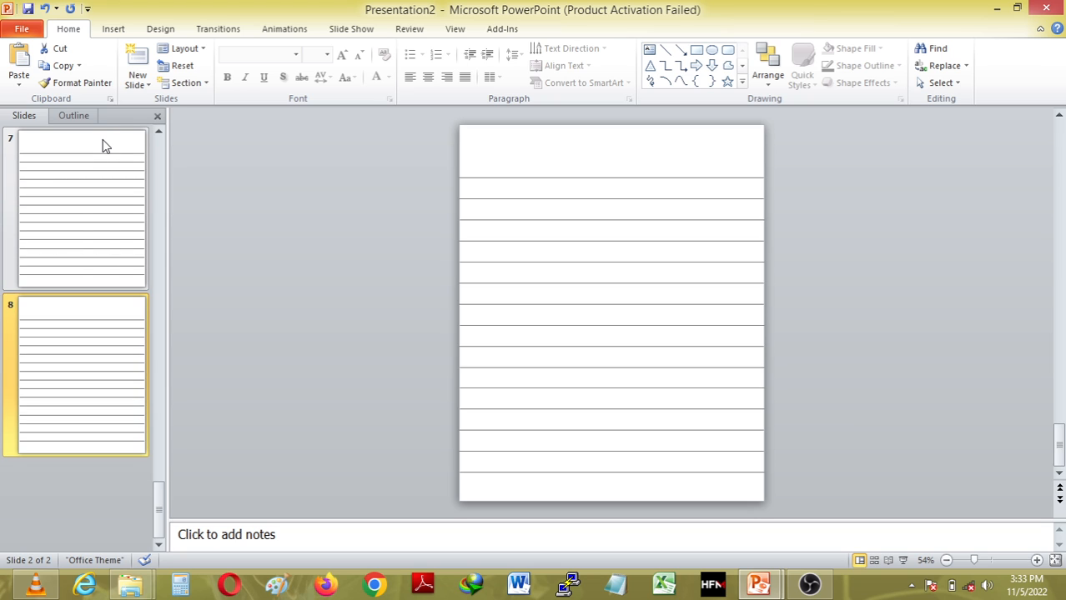
key("ctrl+d")
key("ctrl+d")
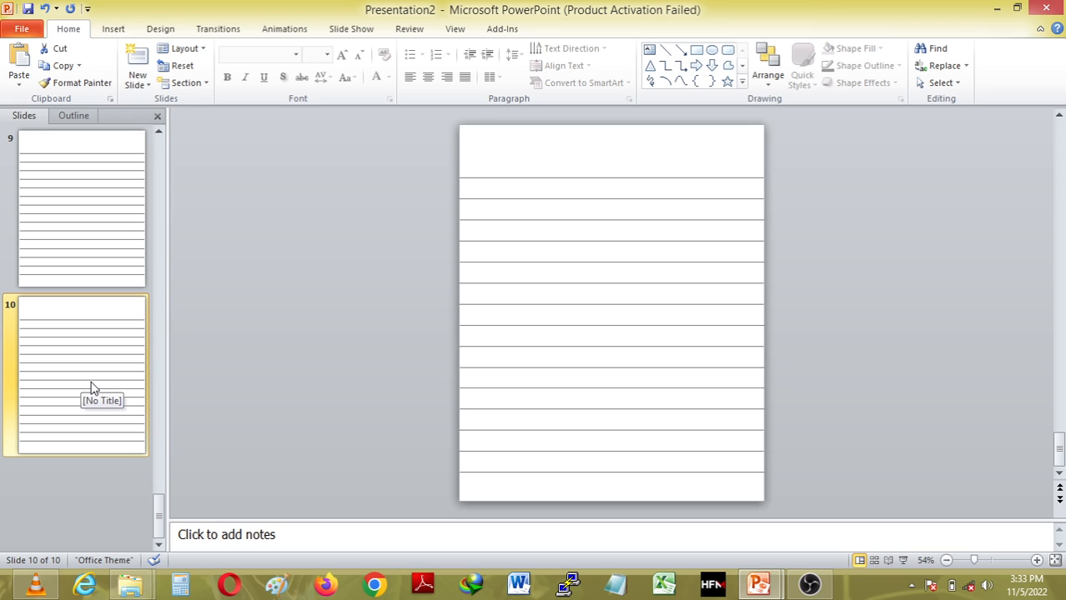
Copy all the lined slides and paste repeatedly until the deck reaches 110 slides.
key("ctrl+a")
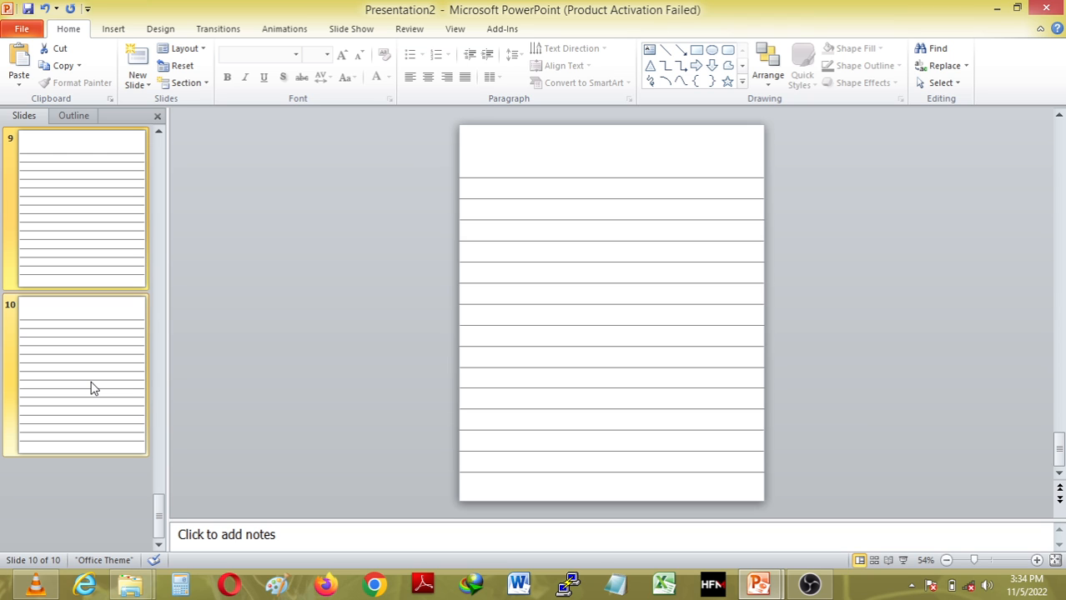
key("ctrl+v")
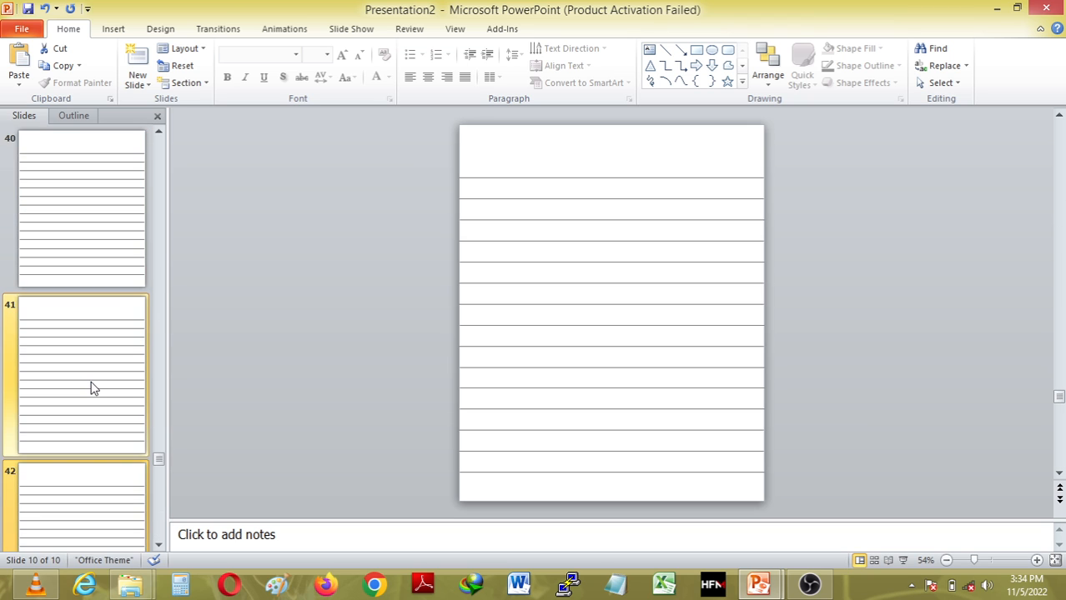
key("ctrl+v")
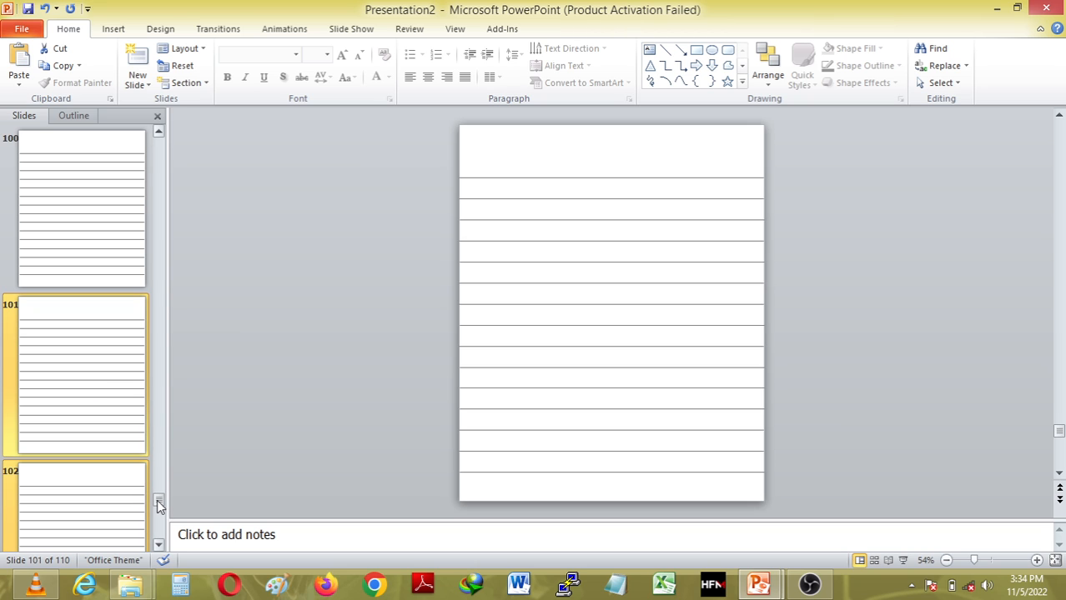
left_click_drag(158, 504, 160, 540)
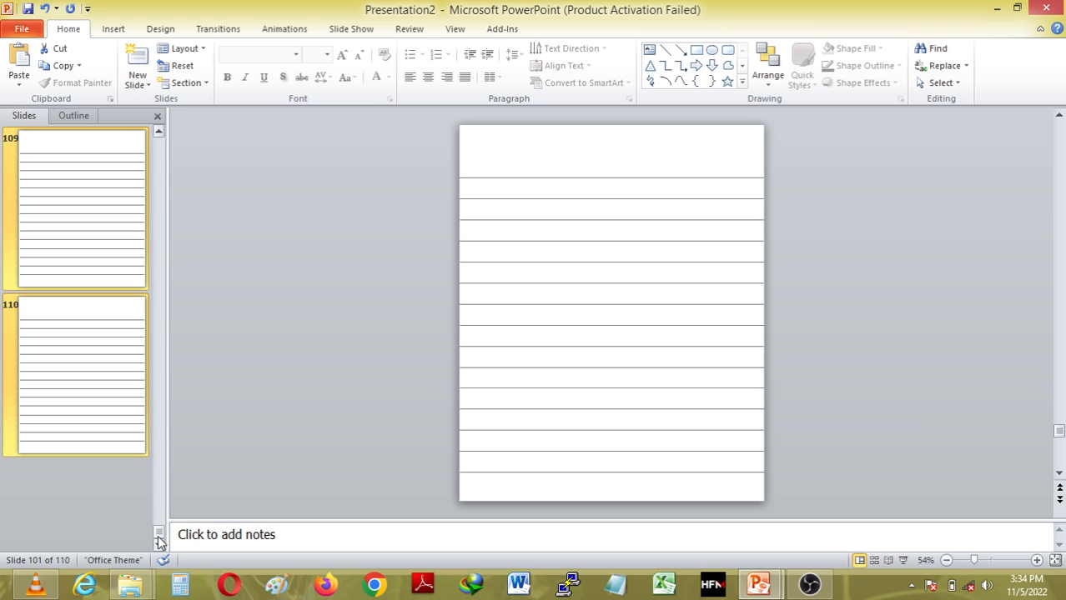
left_click_drag(160, 538, 139, 138)
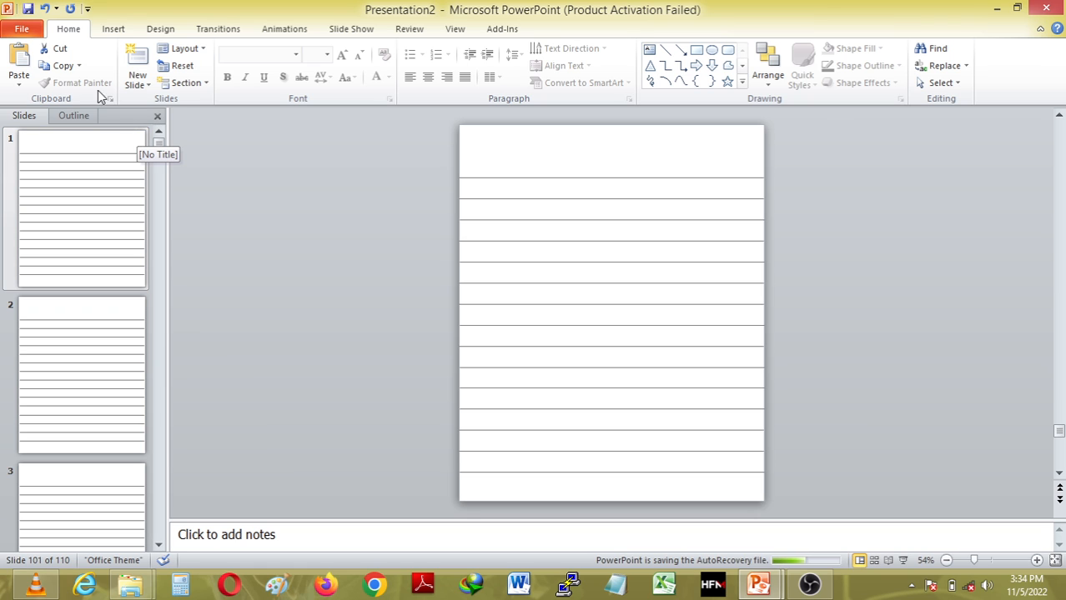
Save the deck as PDF 'My notebook' in the Desktop's 110 PAGESWIDE RULED folder.
left_click(23, 30)
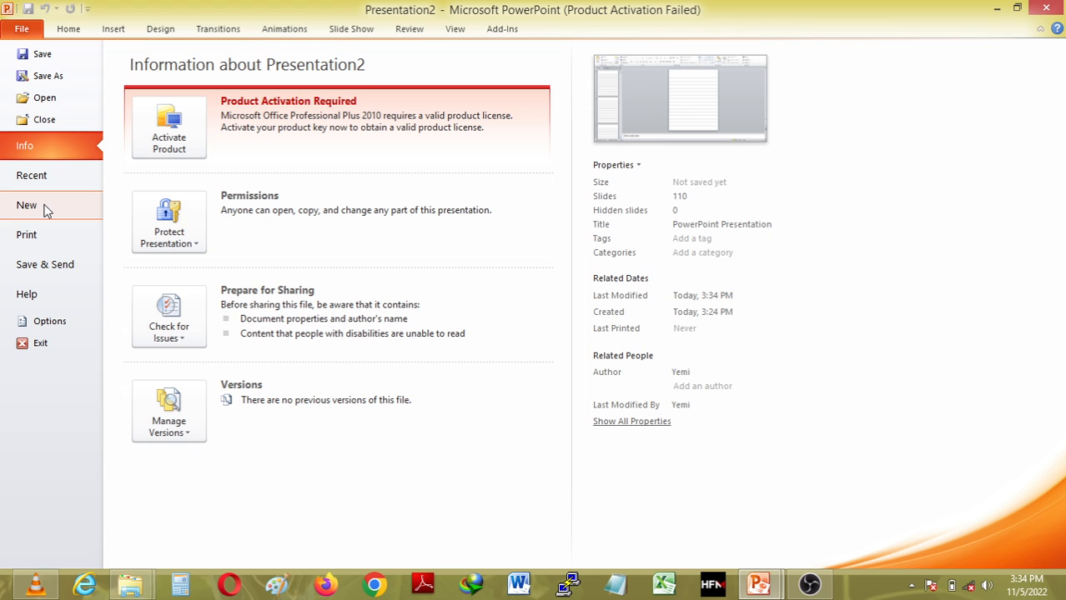
left_click(64, 75)
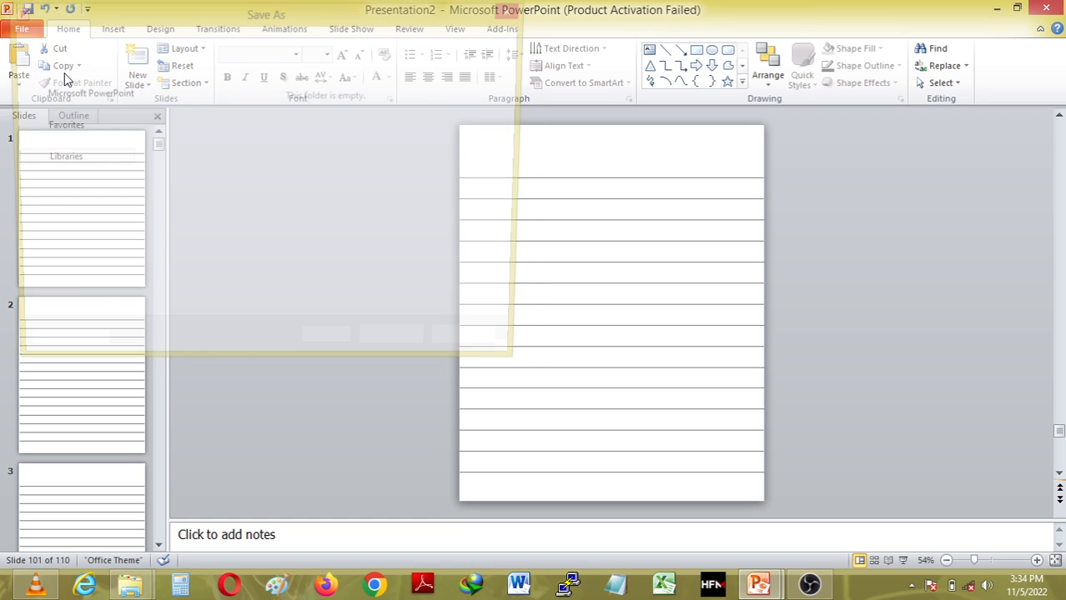
scroll(114, 156, "up", 2)
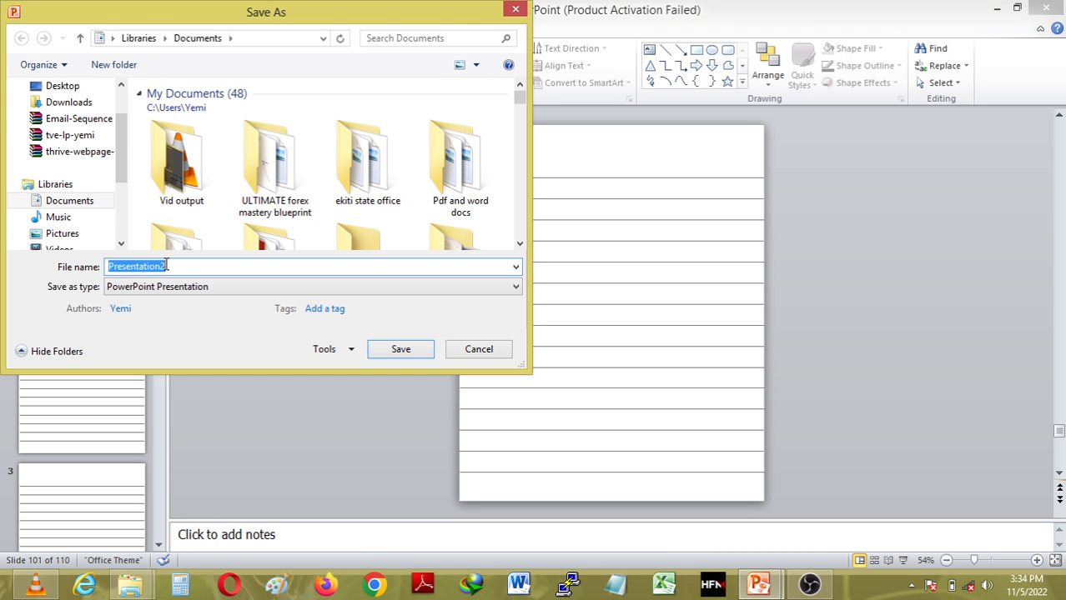
type("M")
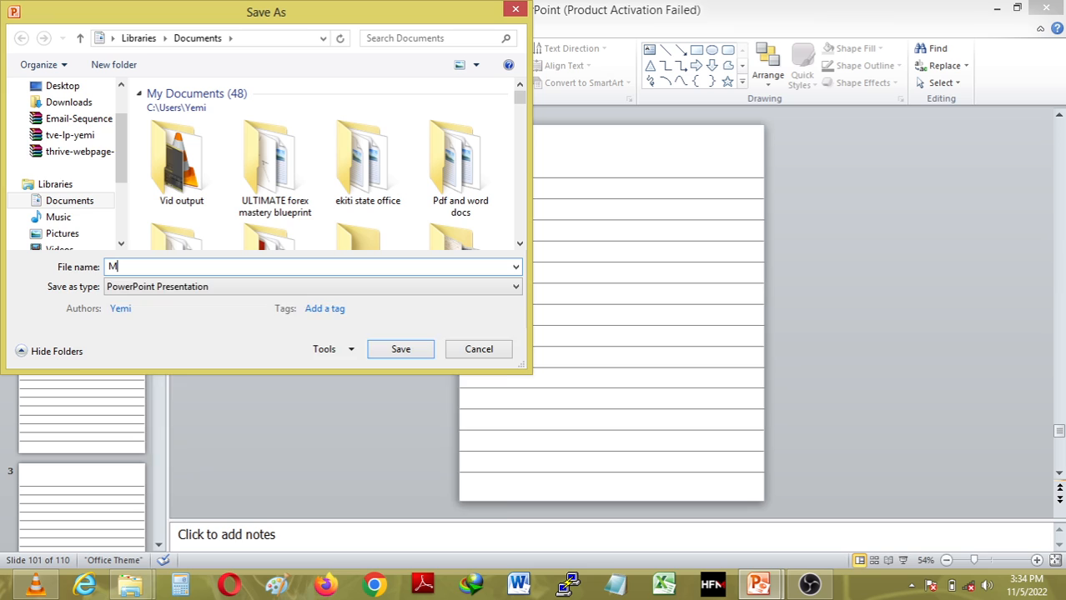
type("y notebook")
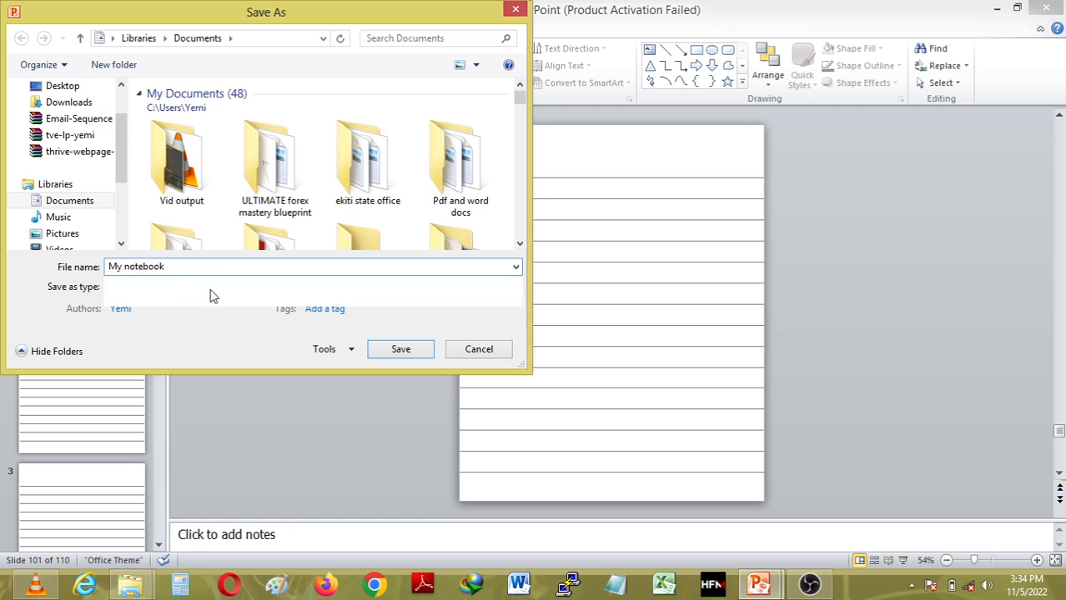
left_click(210, 290)
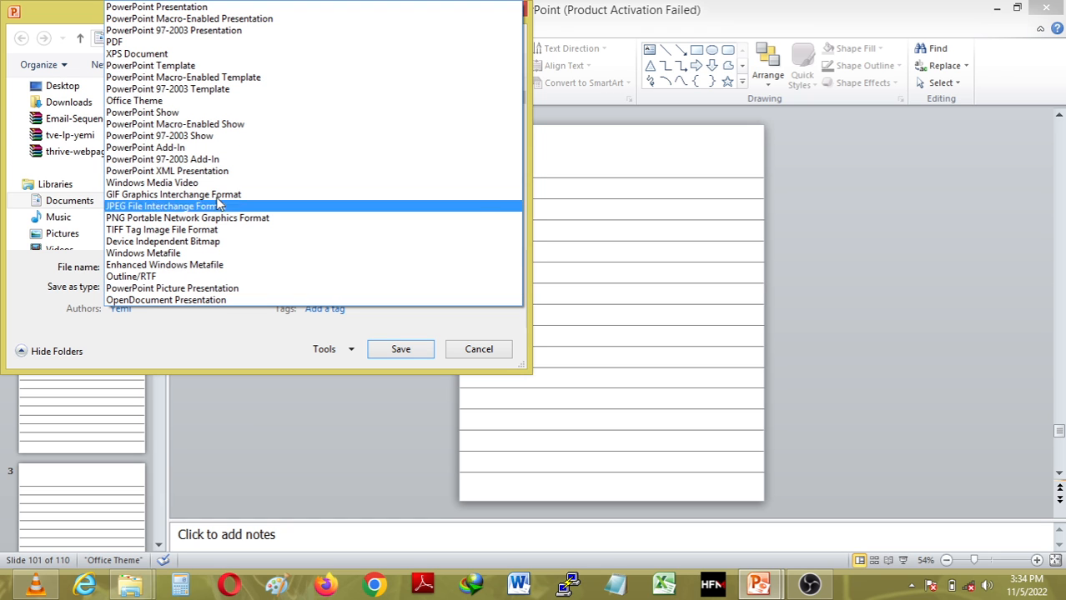
left_click(221, 43)
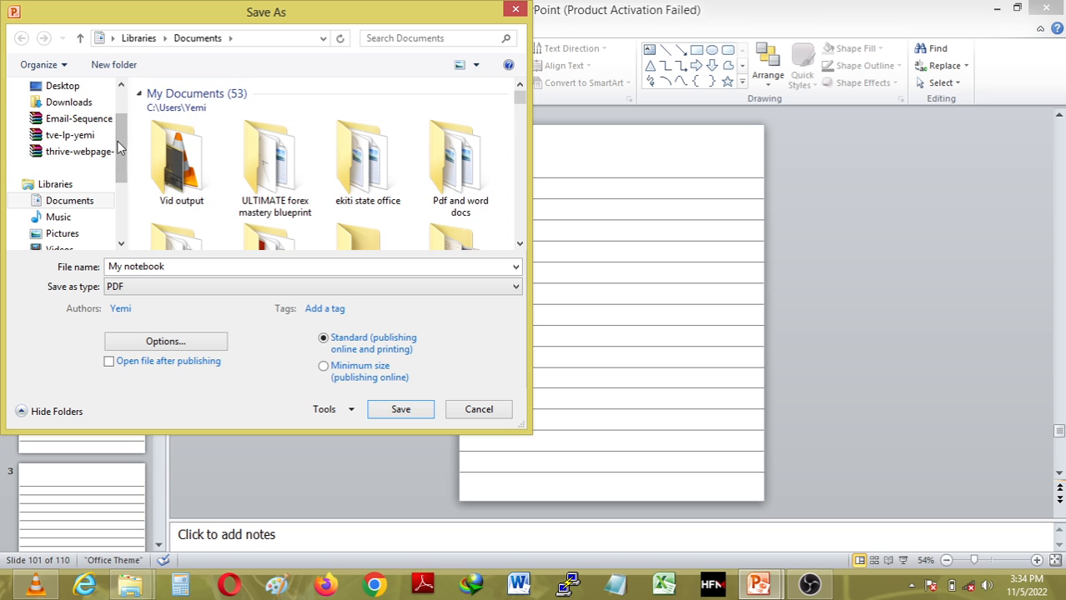
left_click(71, 88)
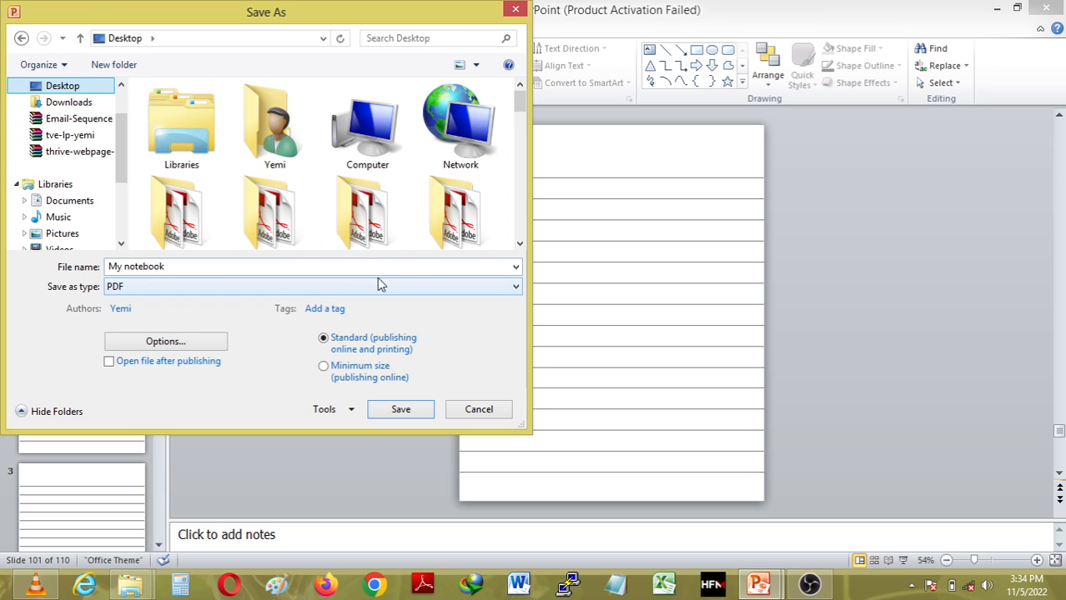
left_click(518, 244)
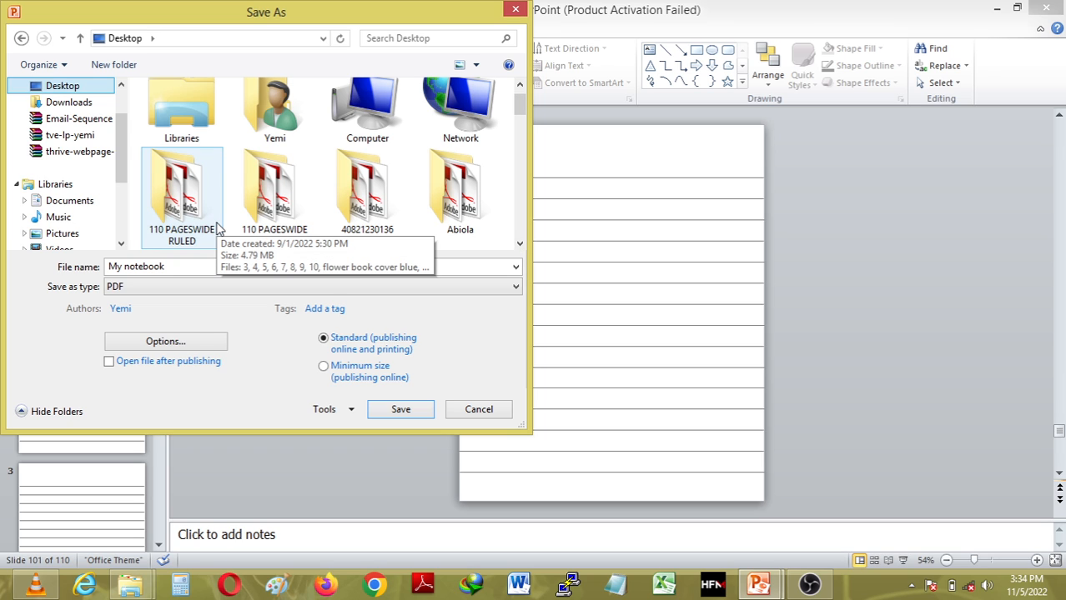
double_click(180, 200)
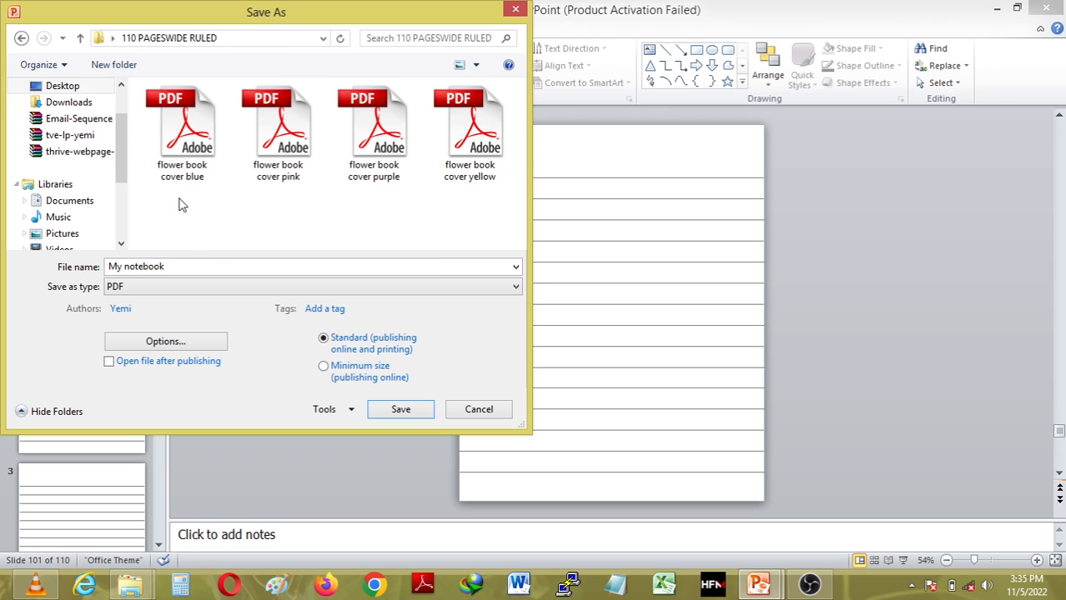
left_click(401, 416)
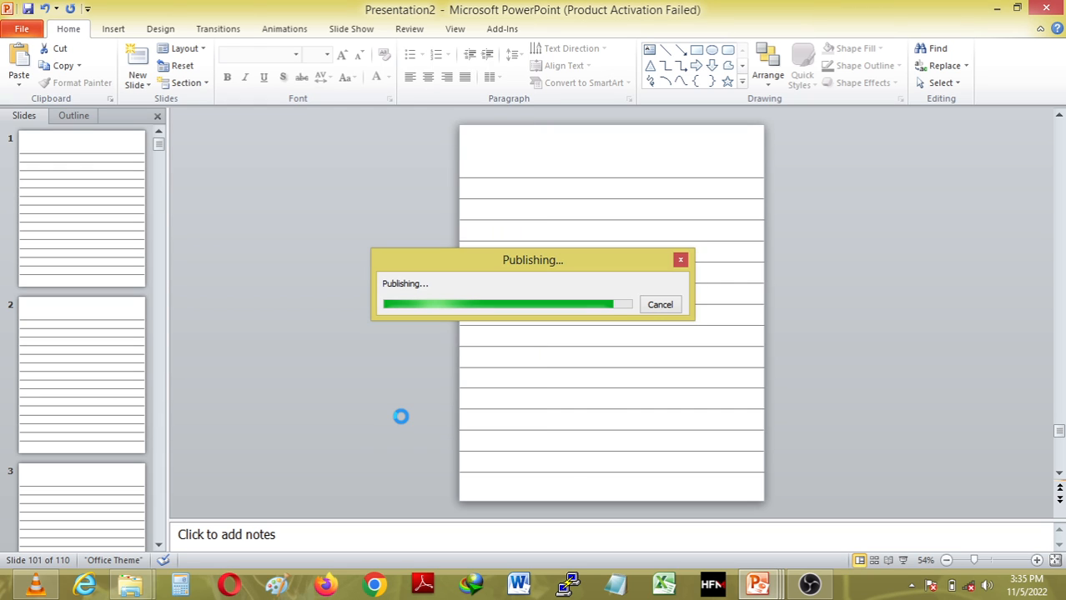
Search the Desktop for '110' and open the 110 PAGESWIDE RULED -5 and -2 folders.
left_click(138, 590)
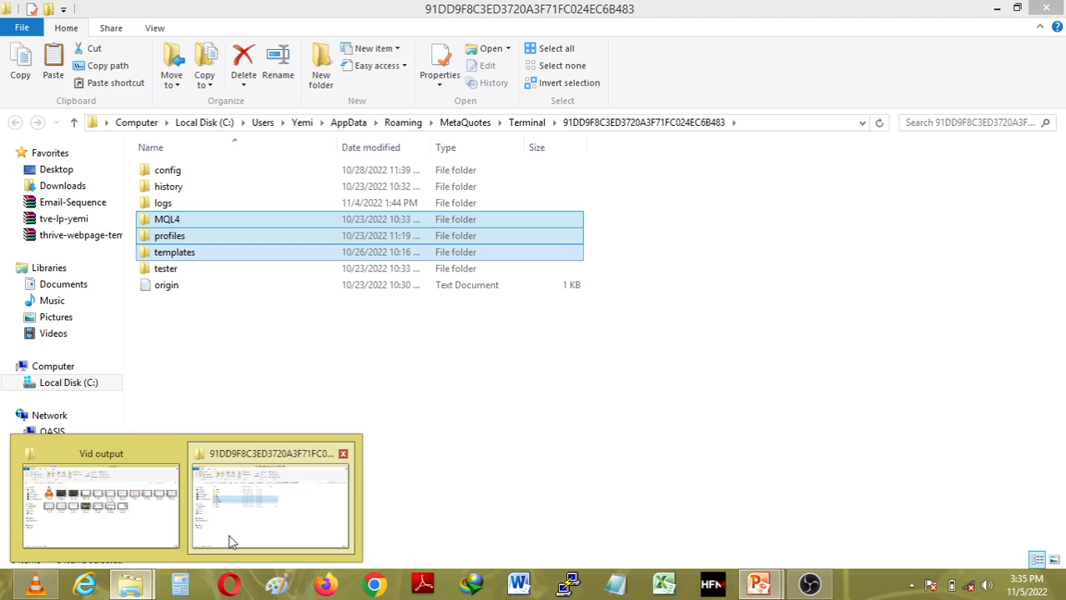
left_click(232, 543)
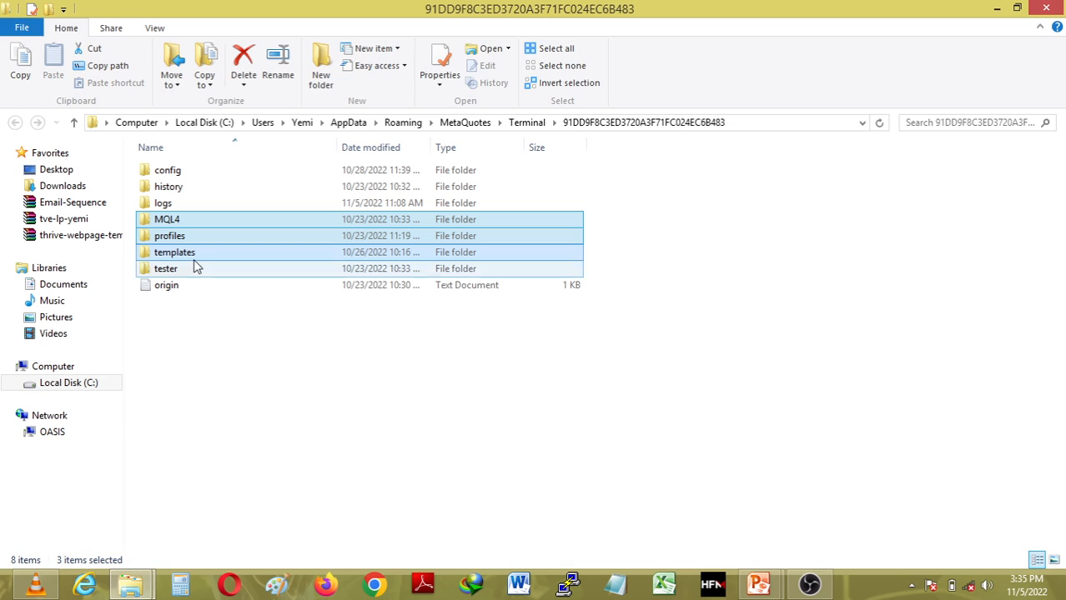
left_click(71, 177)
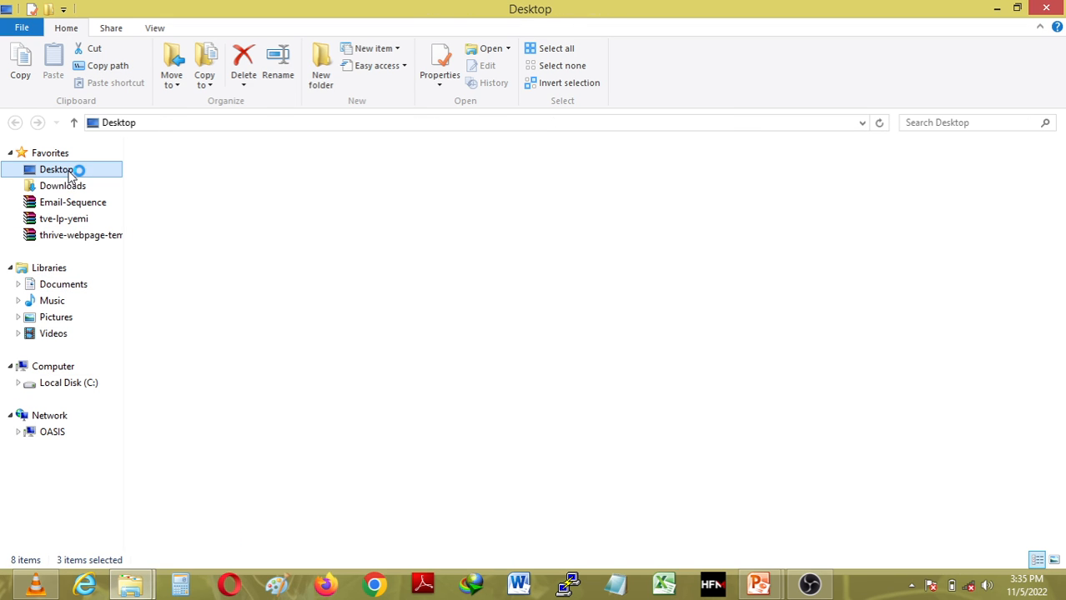
left_click(961, 121)
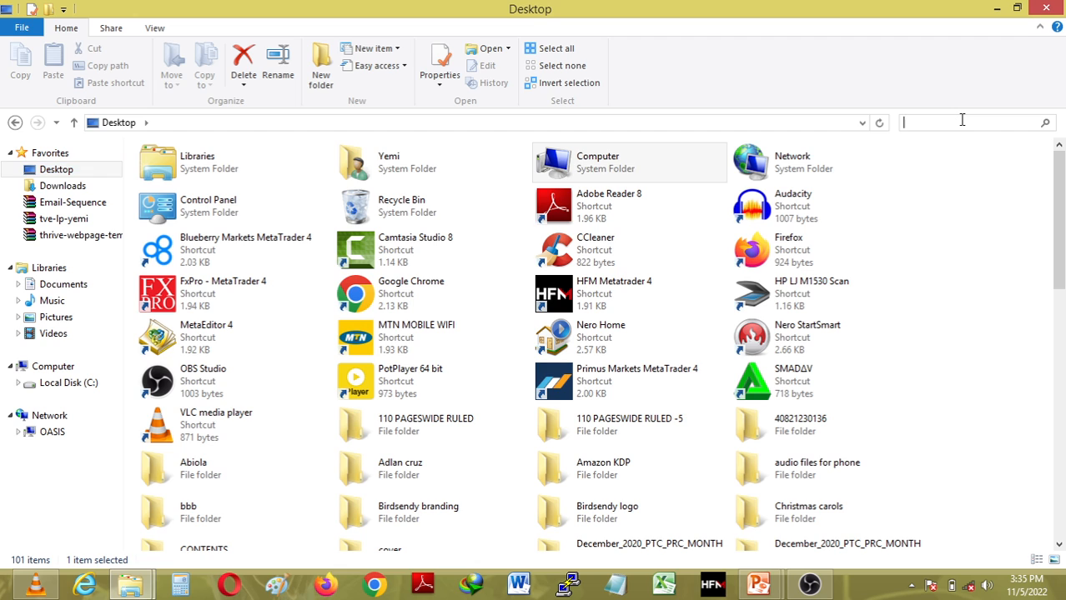
type("110")
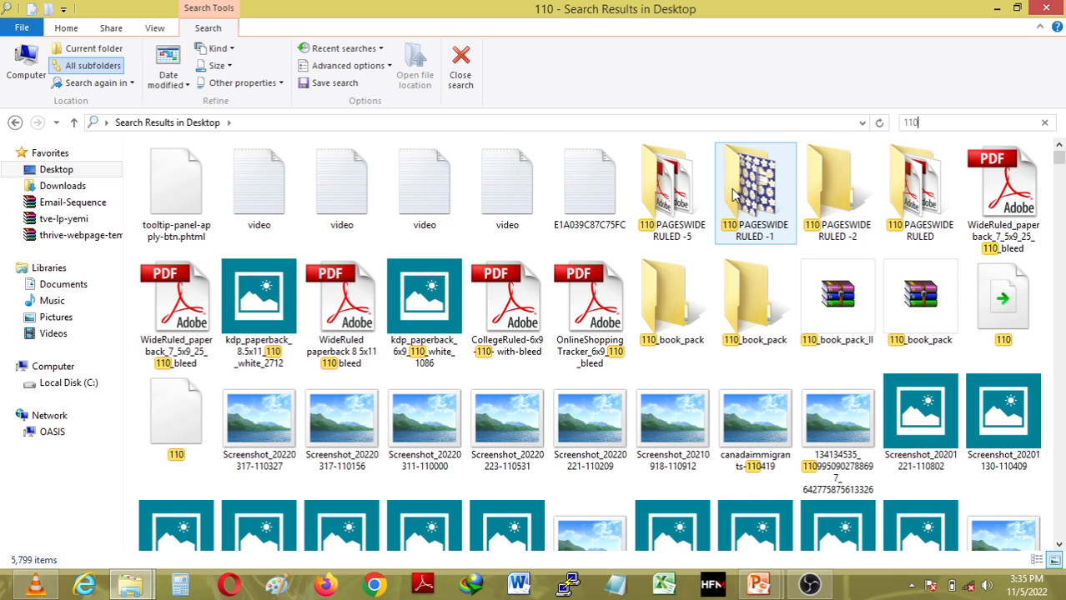
left_click(667, 171)
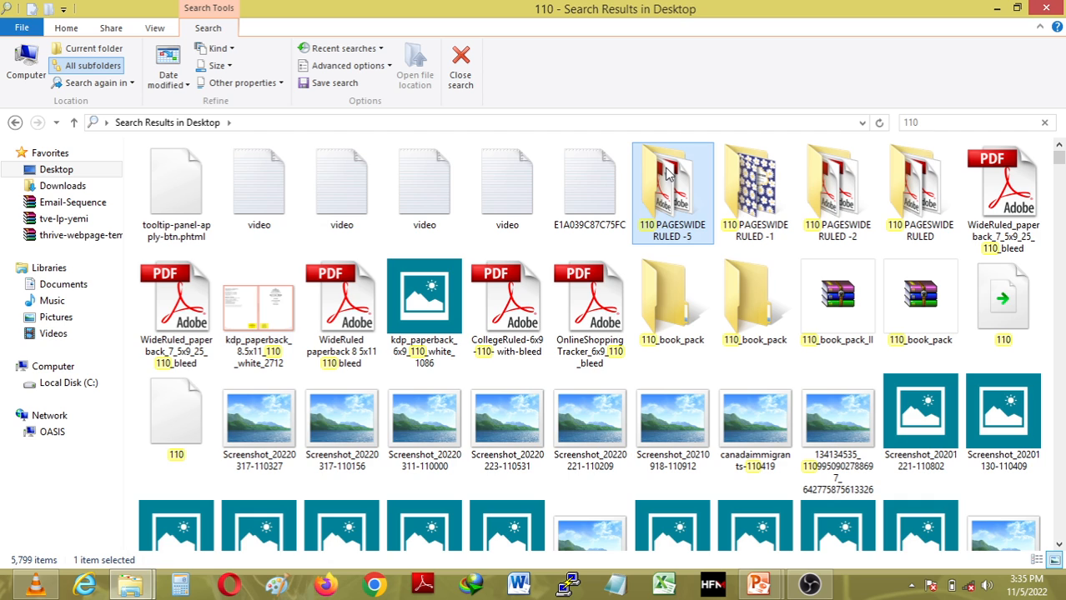
double_click(667, 171)
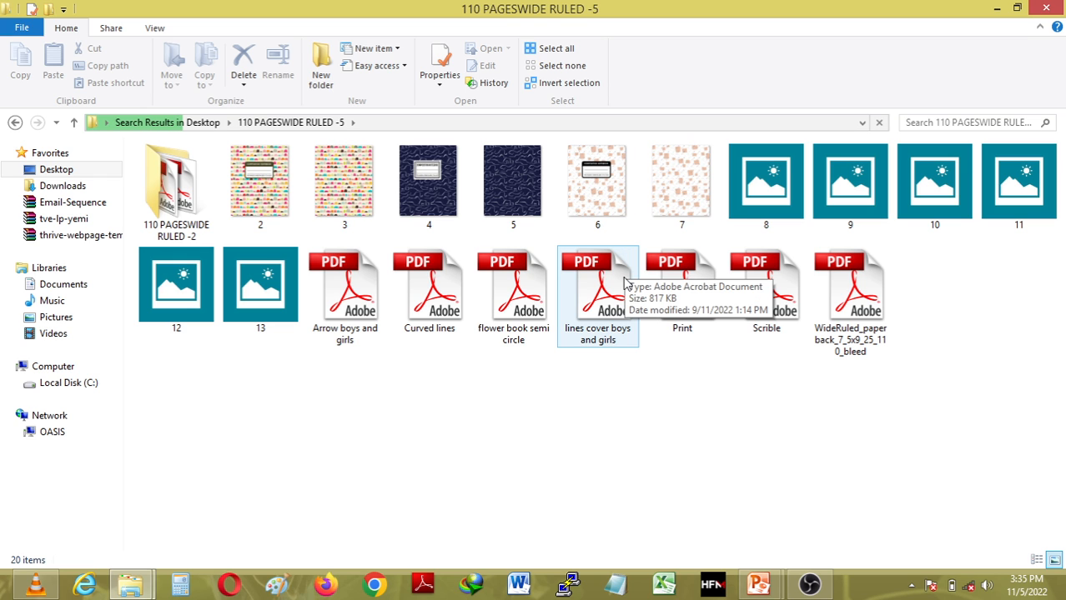
left_click(187, 183)
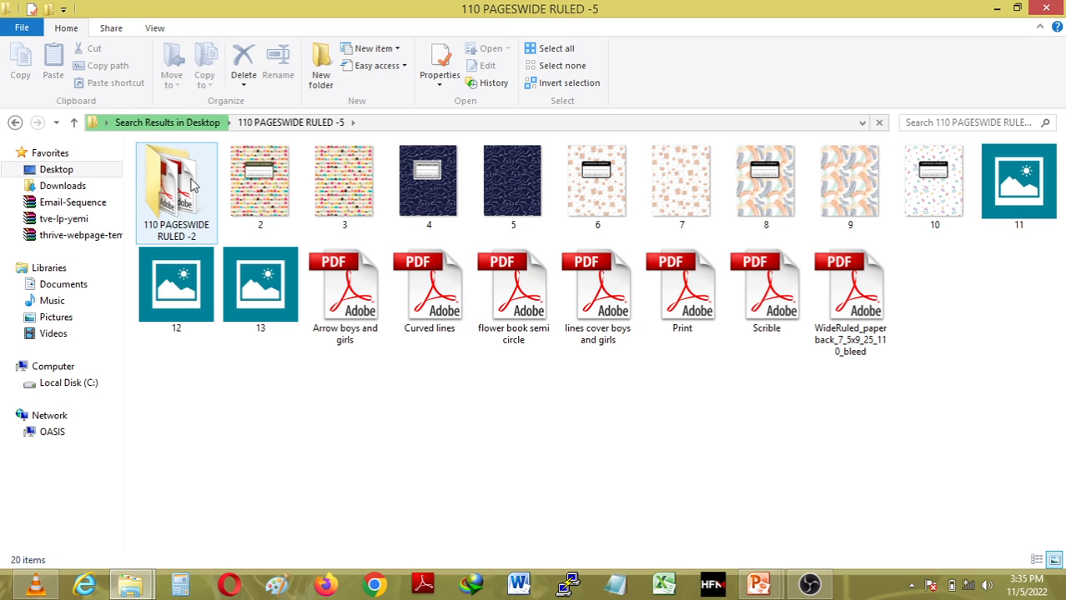
double_click(190, 185)
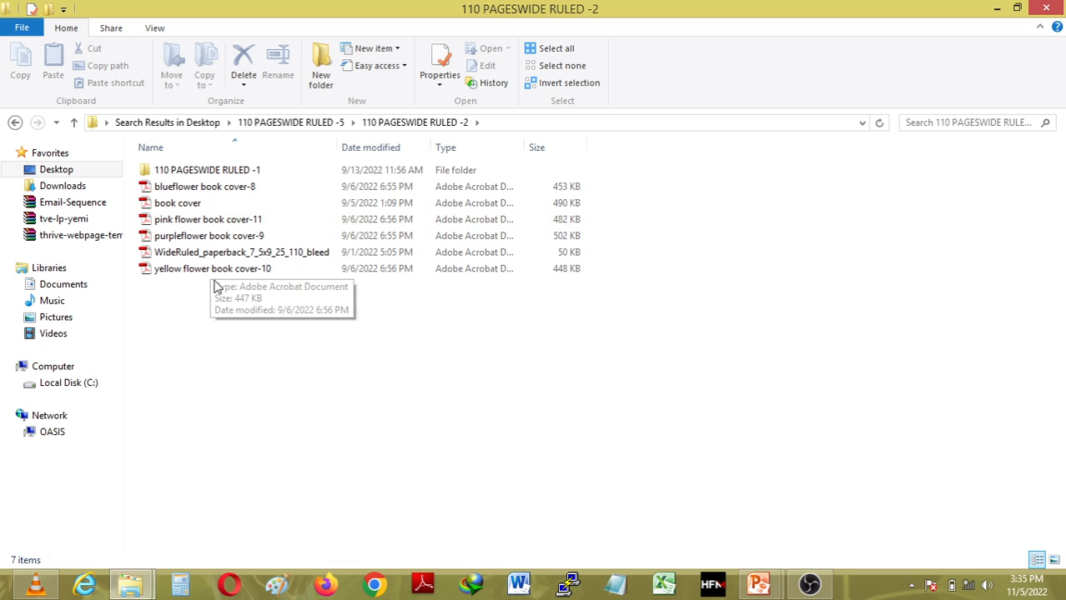
Minimize all windows, open the desktop 110 PAGESWIDE RULED folder, and select the My notebook PDF.
left_click(997, 8)
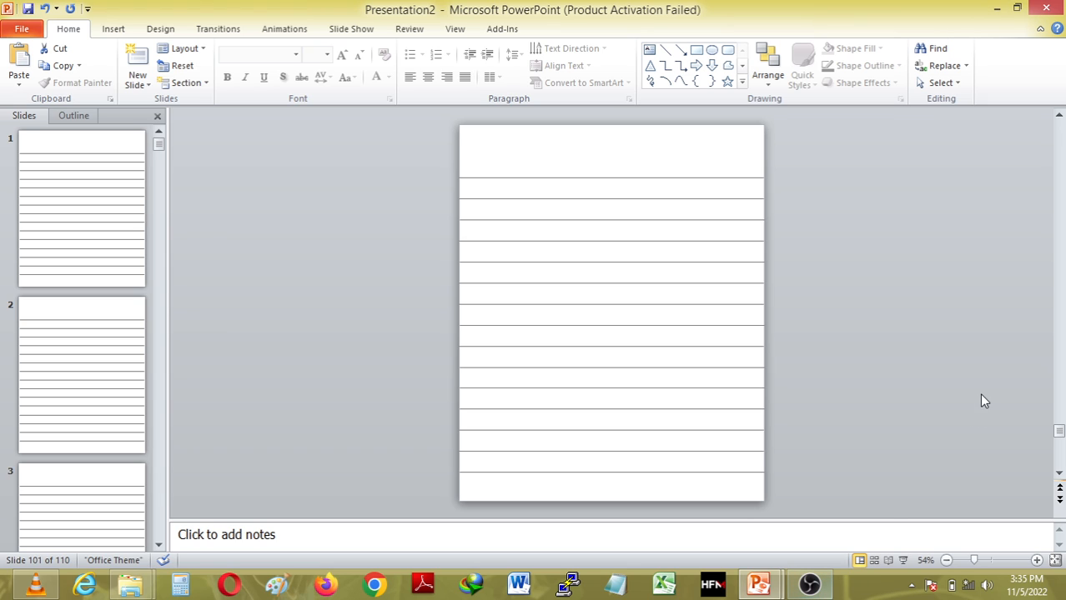
left_click(997, 9)
left_click(997, 8)
left_click(998, 9)
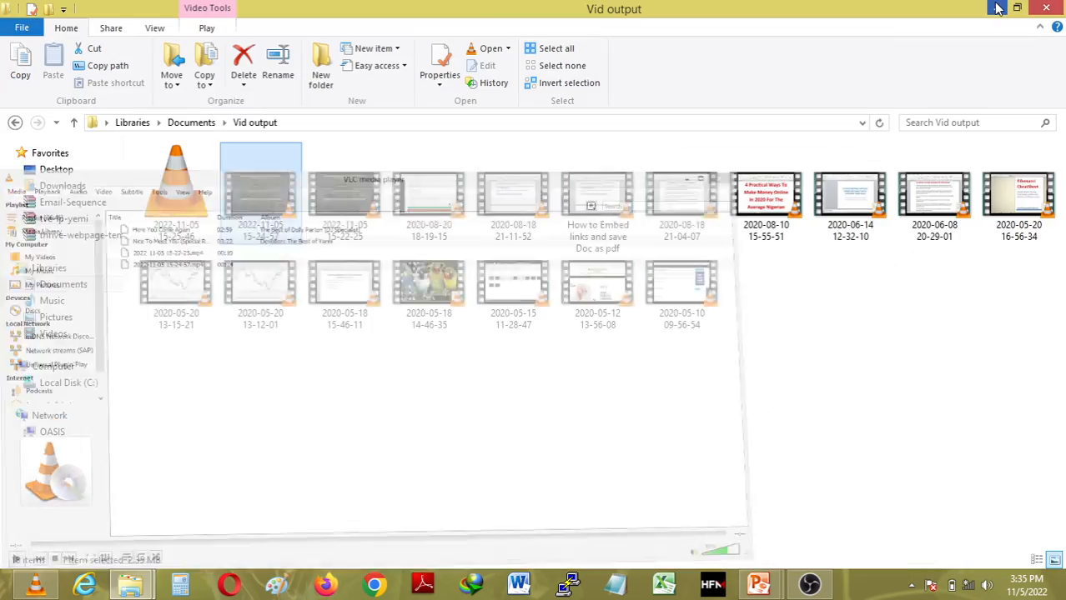
left_click(998, 8)
left_click(997, 8)
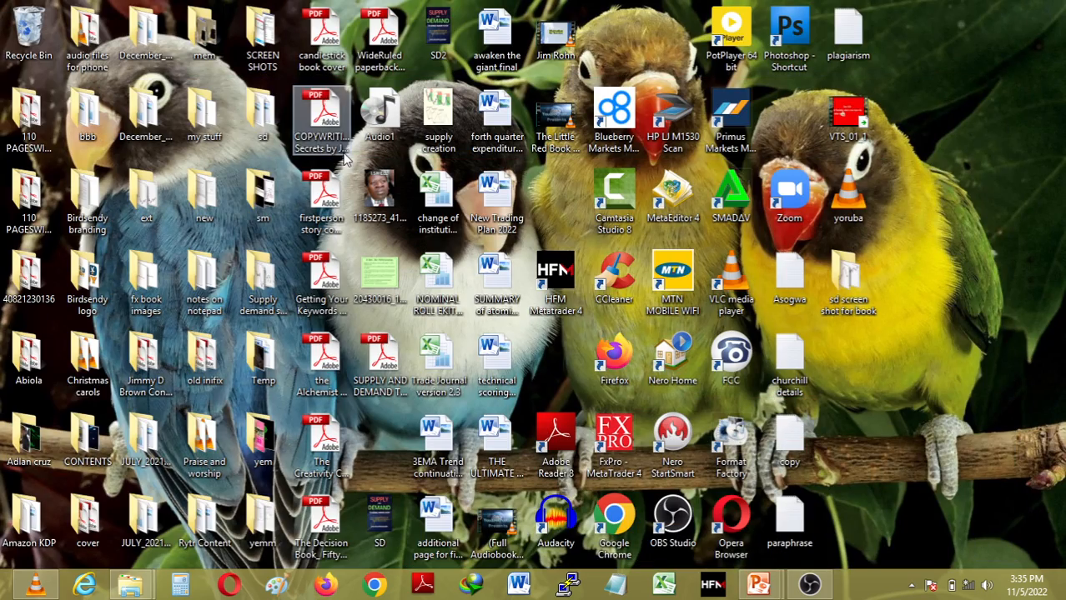
left_click(51, 138)
double_click(34, 130)
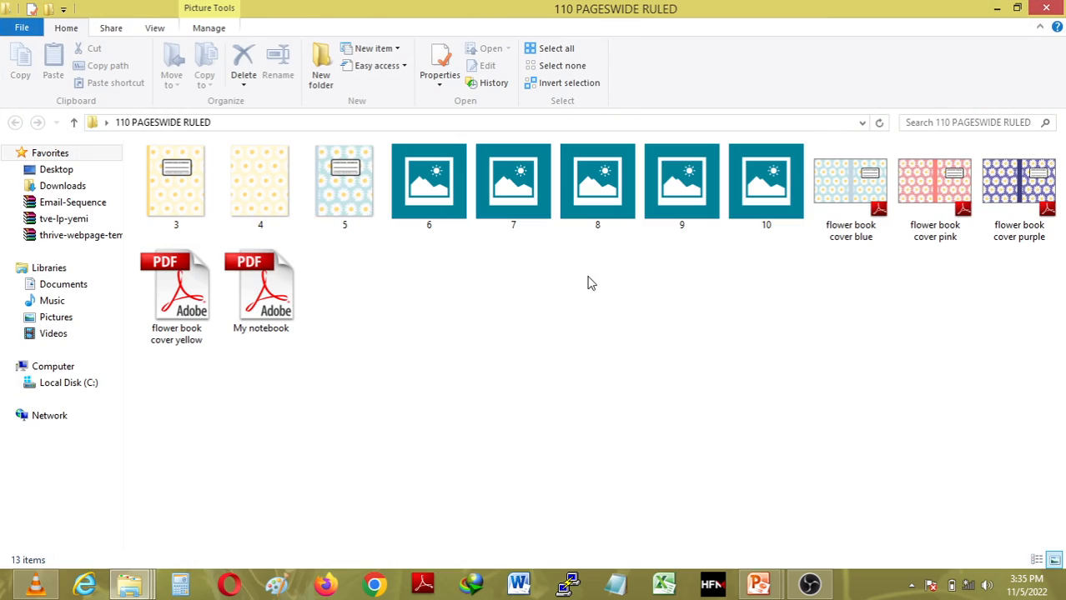
left_click(265, 286)
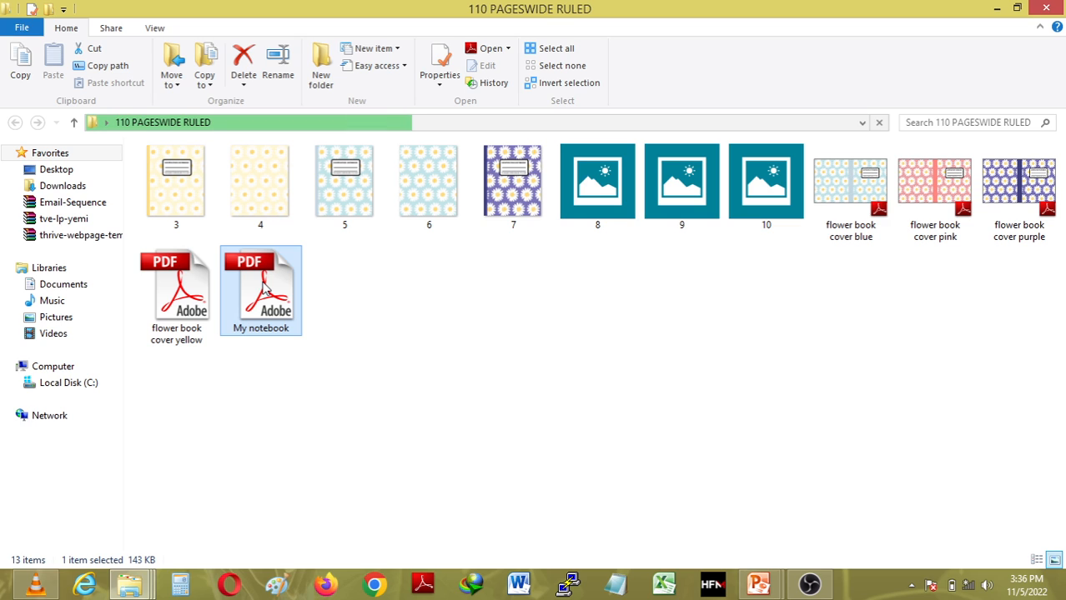
Open My notebook.pdf in Adobe Reader, scroll through its pages, and return to page 1.
double_click(265, 288)
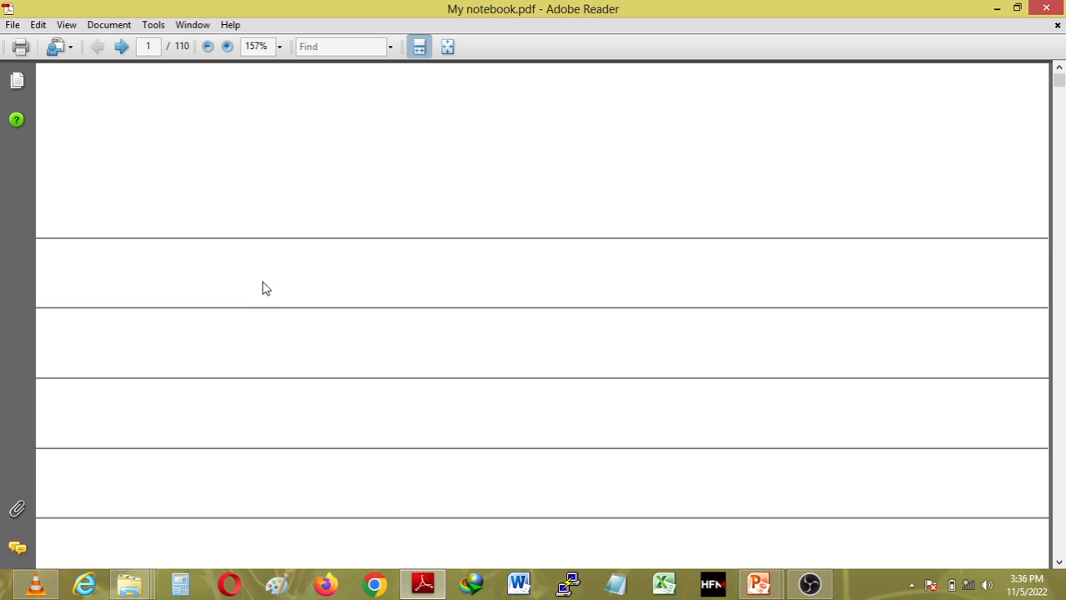
left_click_drag(1059, 84, 1059, 120)
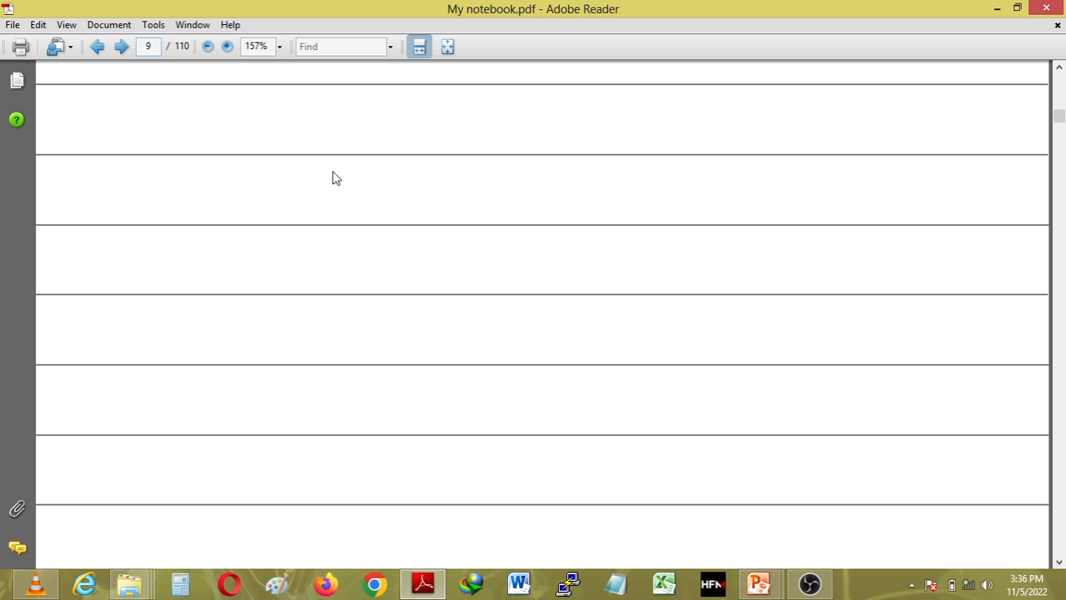
left_click(1061, 78)
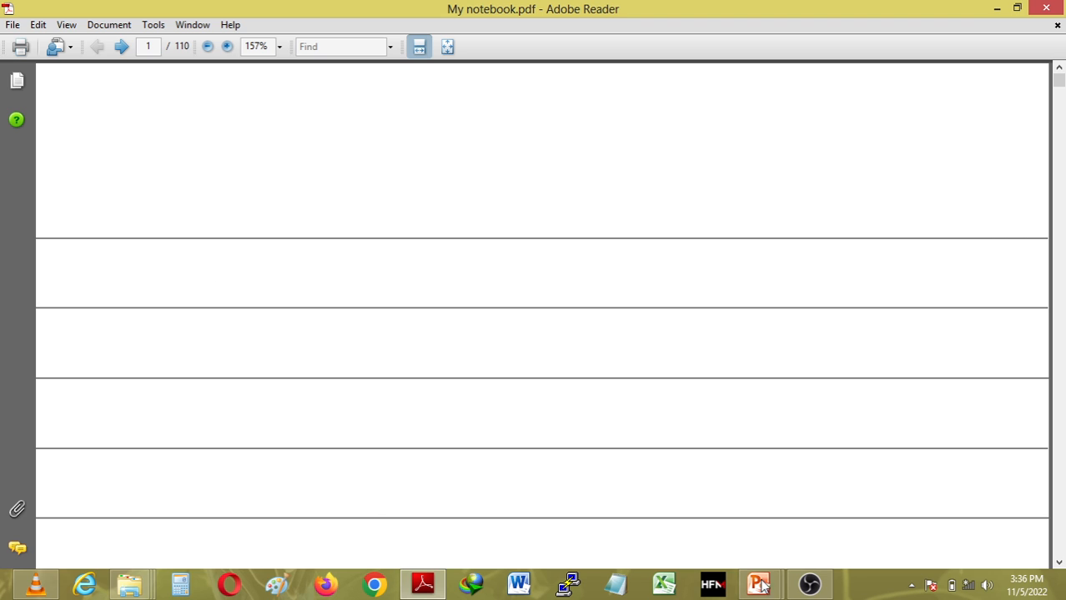
mouse_move(816, 590)
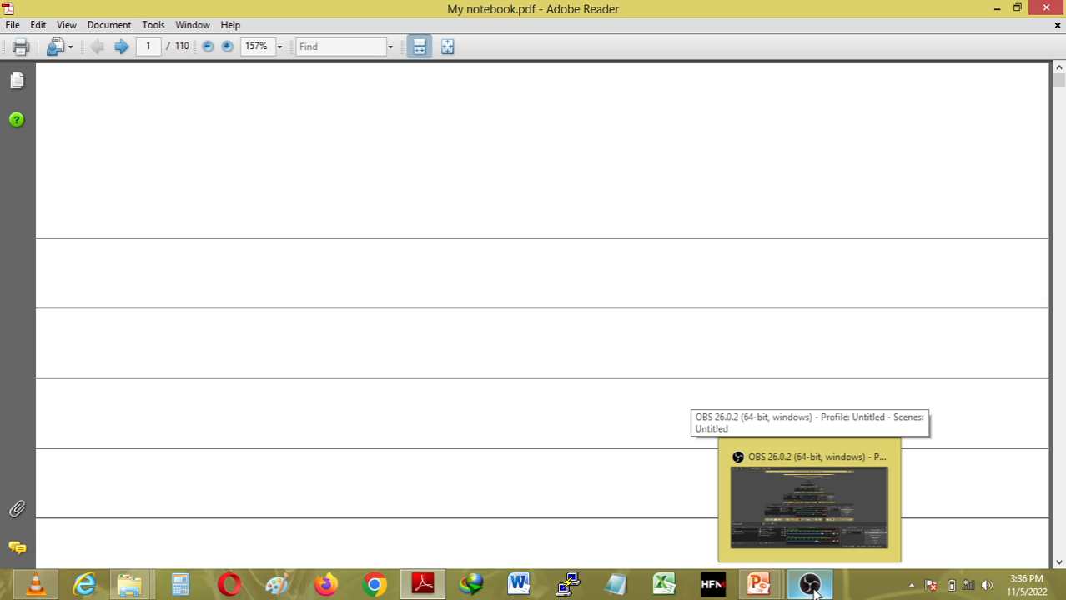